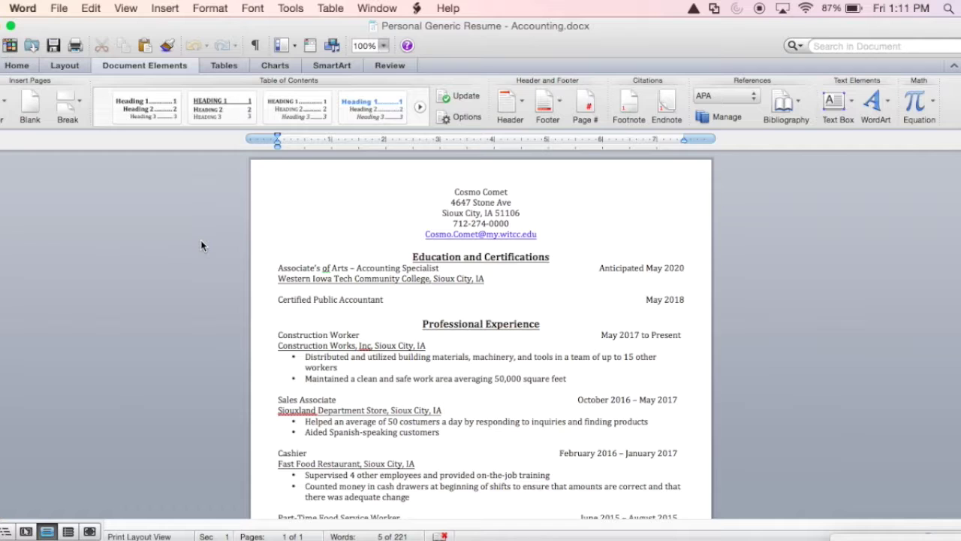
# Switch the ribbon to Home to show the font and paragraph formatting options
pyautogui.click(32, 66)
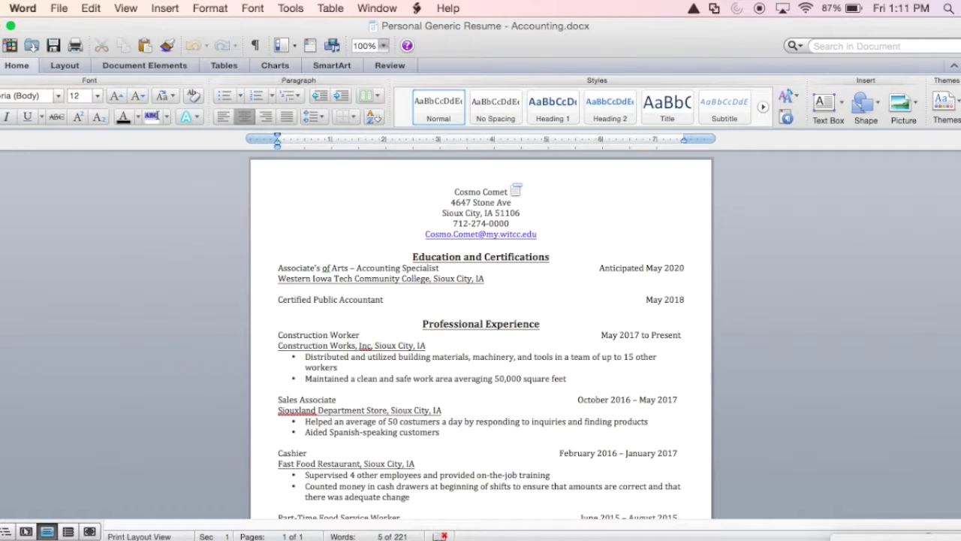
# Enlarge the resume name to 20 pt and add a bottom border beneath it
pyautogui.moveTo(511, 190); pyautogui.dragTo(455, 190)
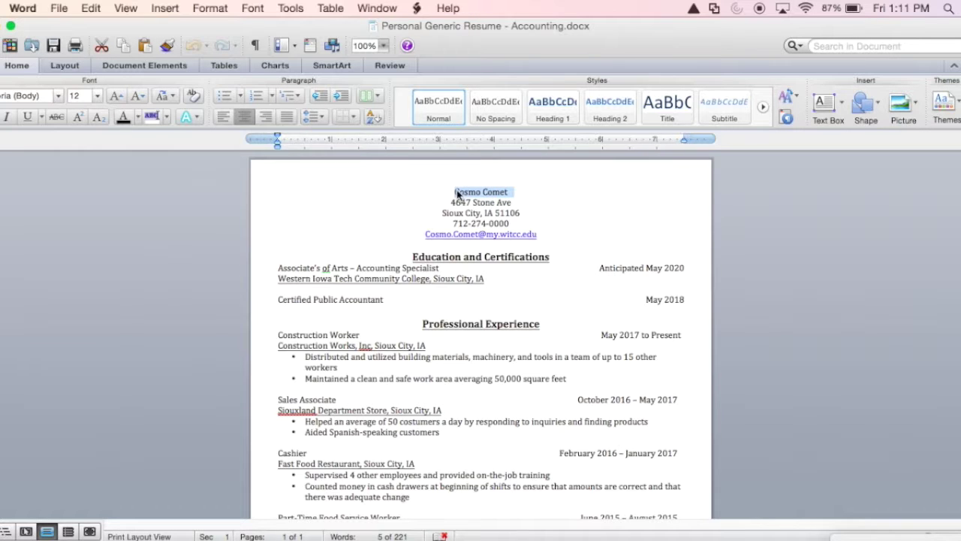
pyautogui.click(116, 96)
pyautogui.click(116, 96)
pyautogui.click(116, 96)
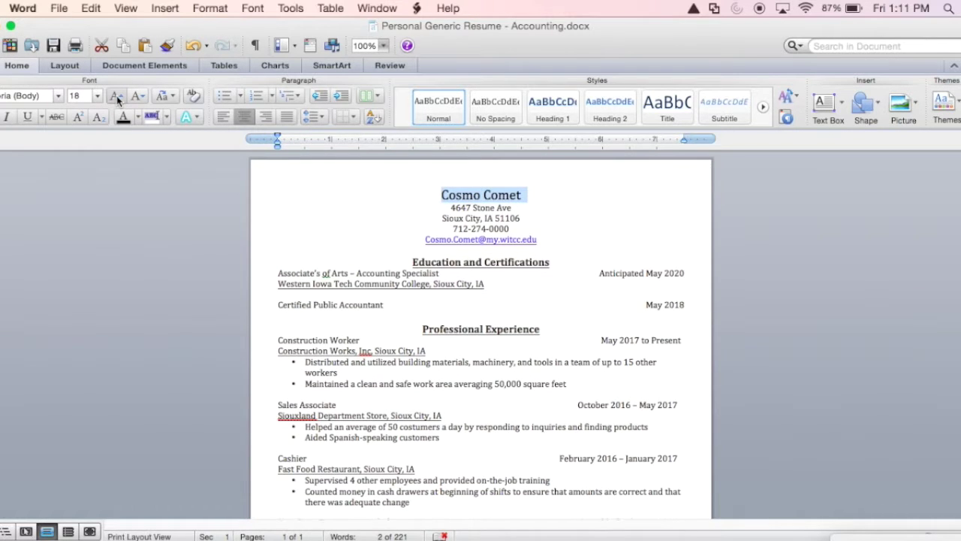
pyautogui.click(116, 96)
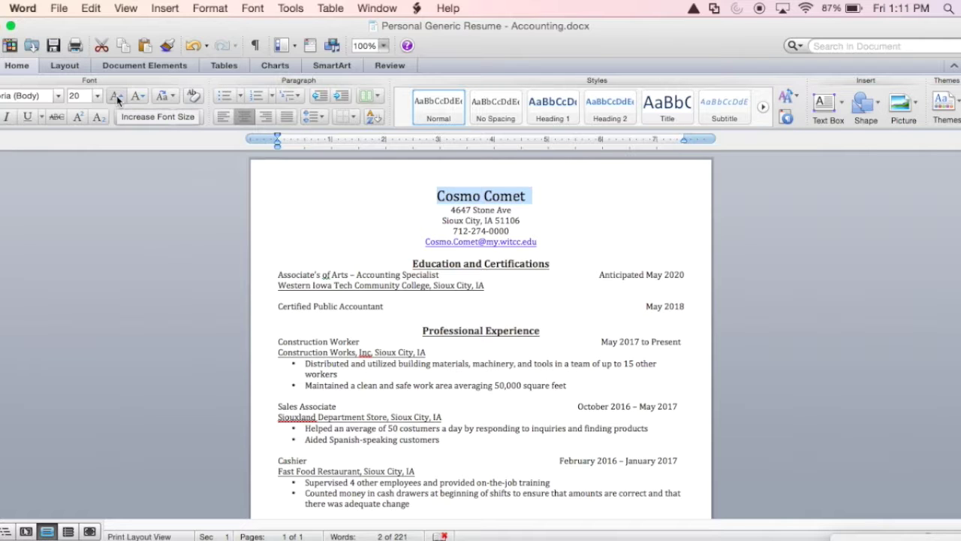
pyautogui.click(356, 118)
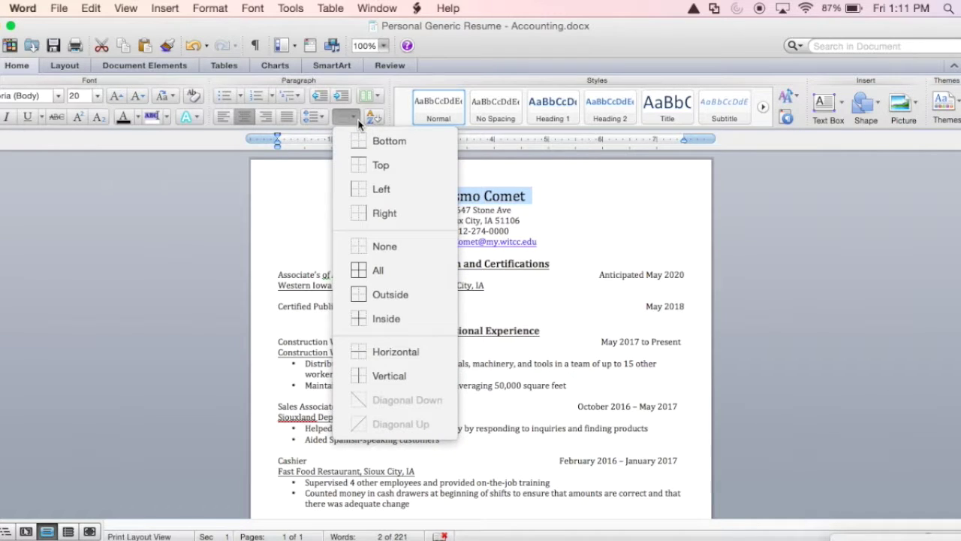
pyautogui.click(390, 143)
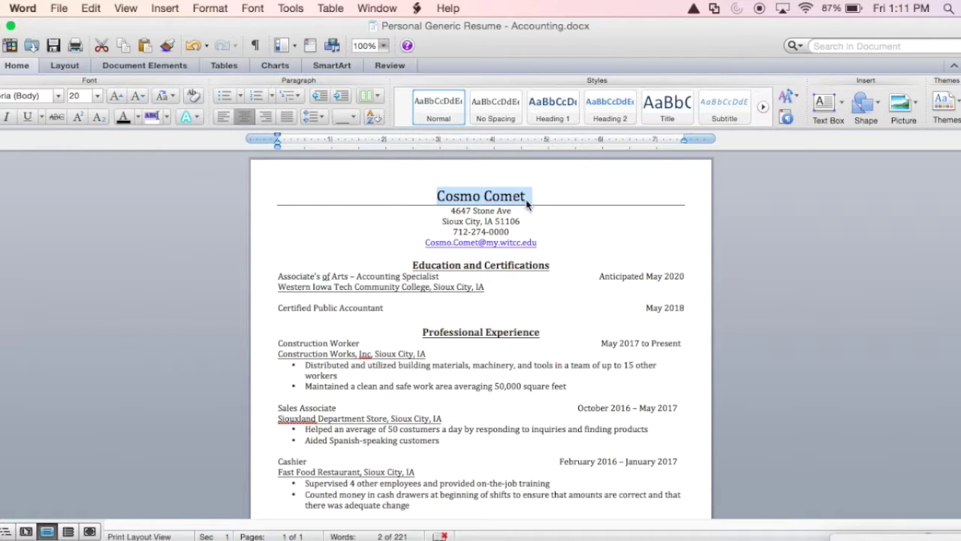
# Remove the hyperlink from the e-mail address so it shows as plain text
pyautogui.click(551, 245)
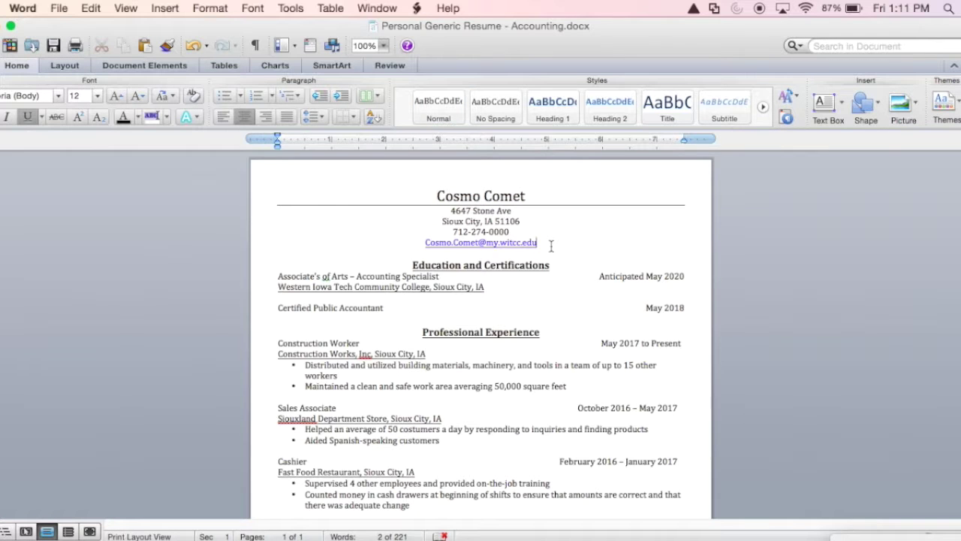
pyautogui.rightClick(511, 248)
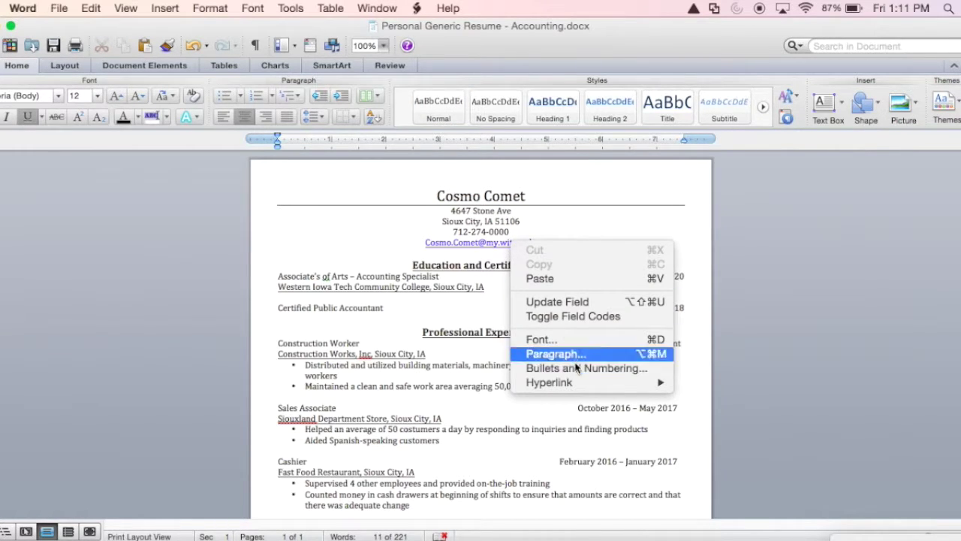
pyautogui.moveTo(576, 384)
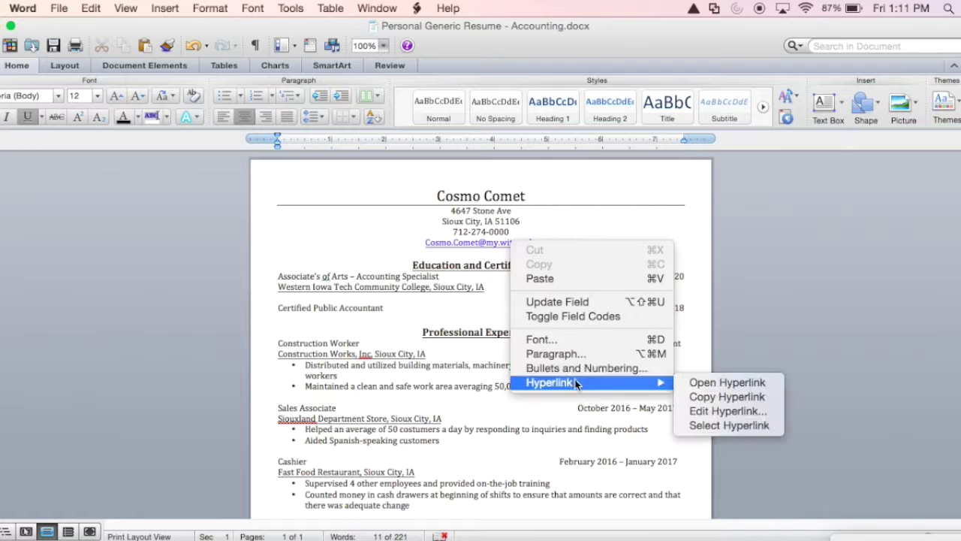
pyautogui.click(715, 410)
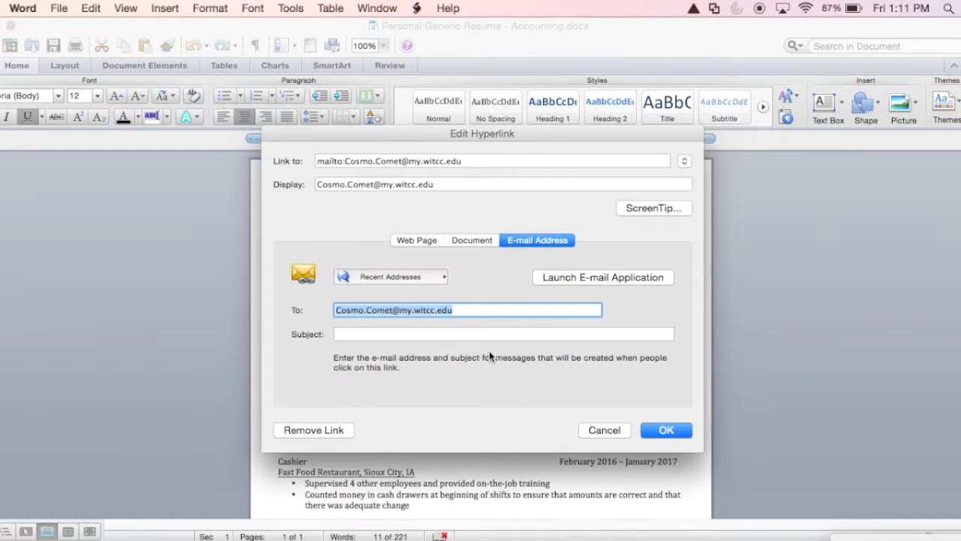
pyautogui.click(314, 430)
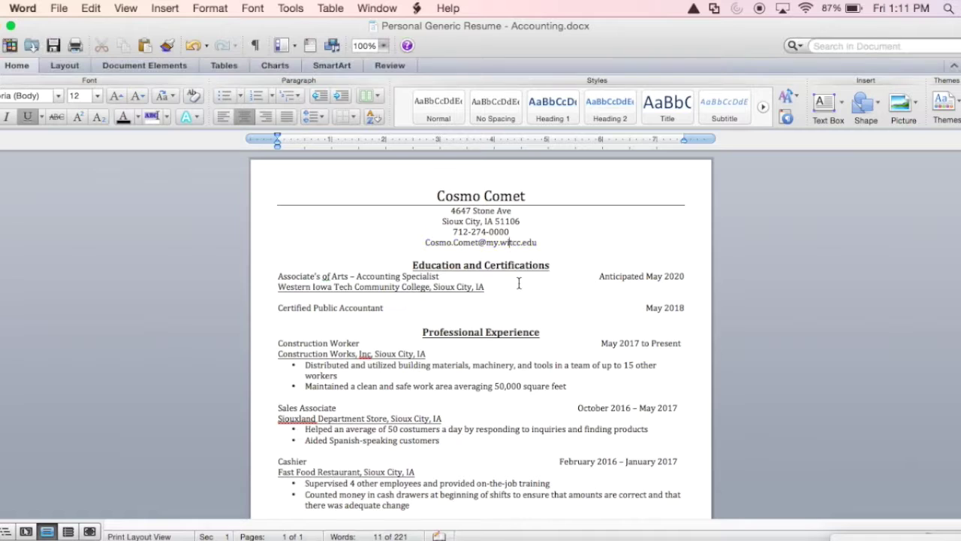
pyautogui.click(549, 240)
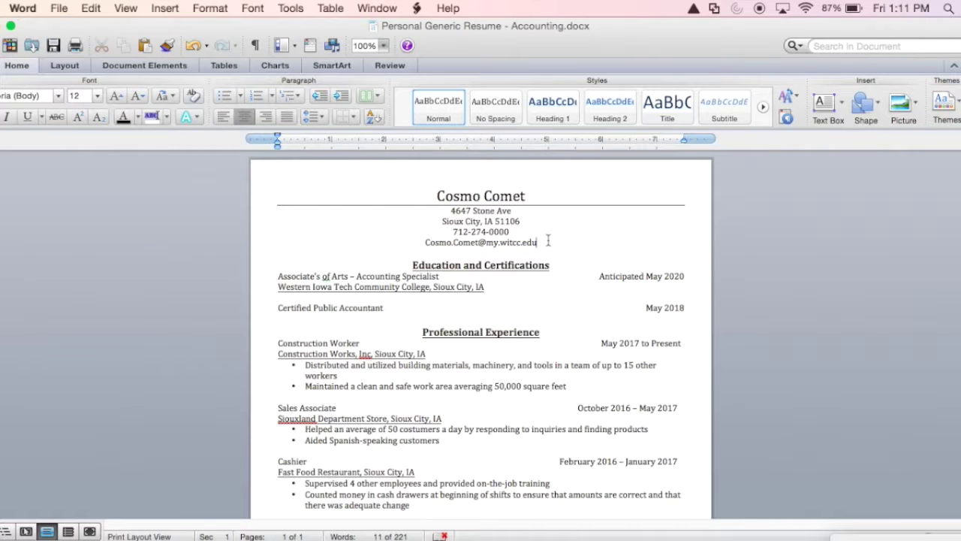
# Add a bottom rule under the e-mail line to close off the contact header
pyautogui.click(352, 114)
pyautogui.click(365, 138)
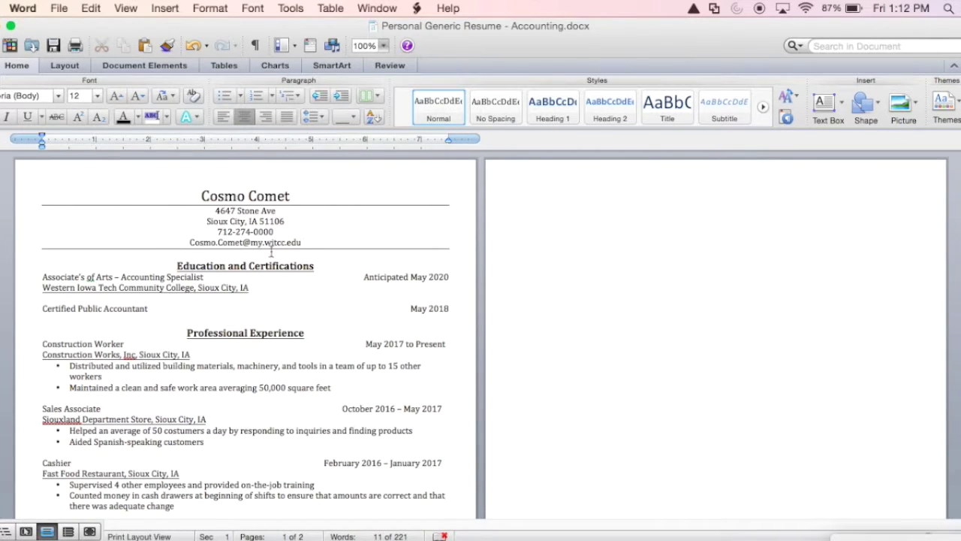
pyautogui.scroll(-1, 271, 253)
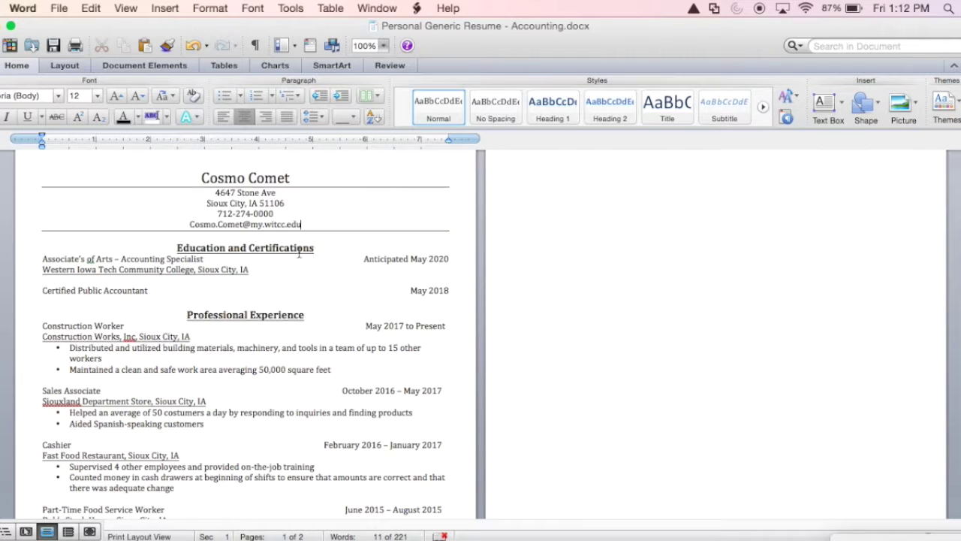
pyautogui.click(297, 251)
pyautogui.moveTo(329, 247); pyautogui.dragTo(179, 247)
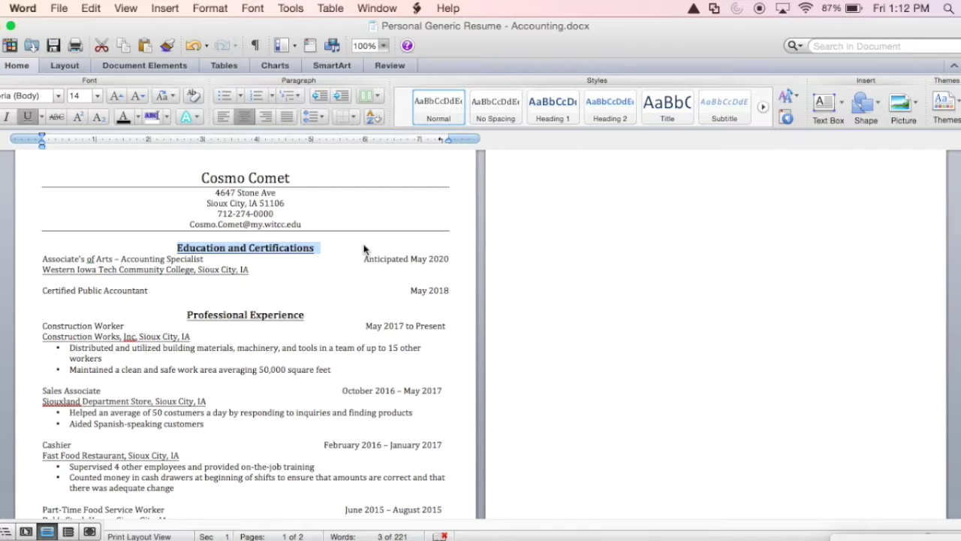
# Make the Education and Certifications heading un-underlined, left-aligned and 16 pt
pyautogui.click(31, 121)
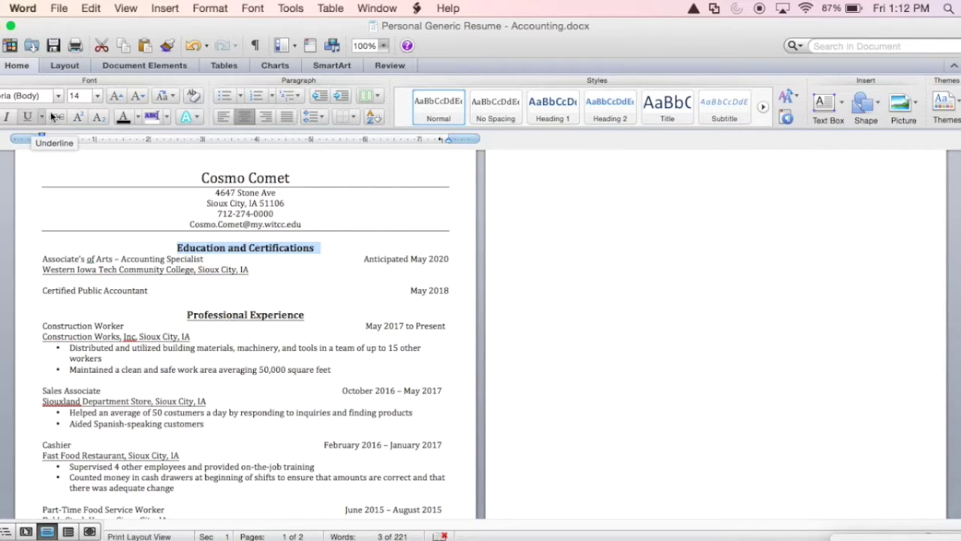
pyautogui.click(223, 118)
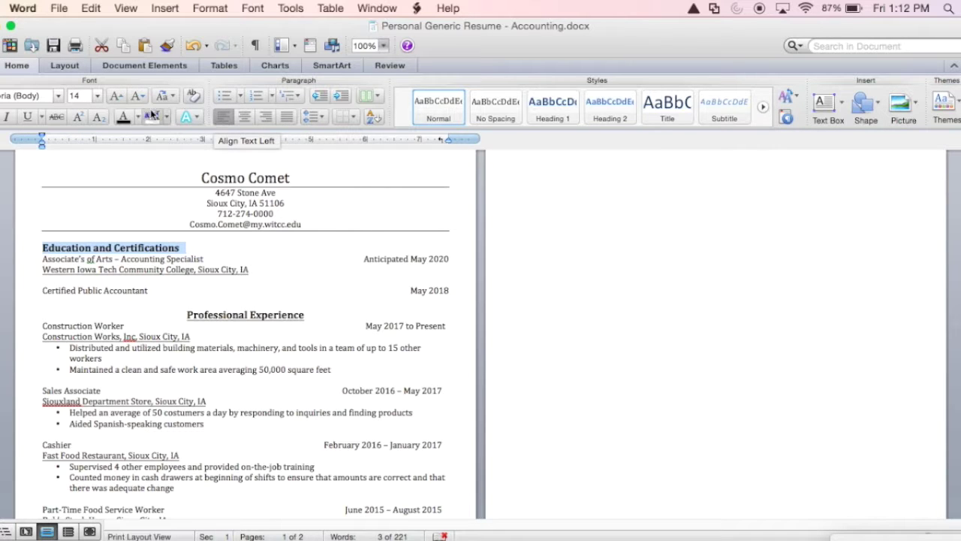
pyautogui.click(117, 96)
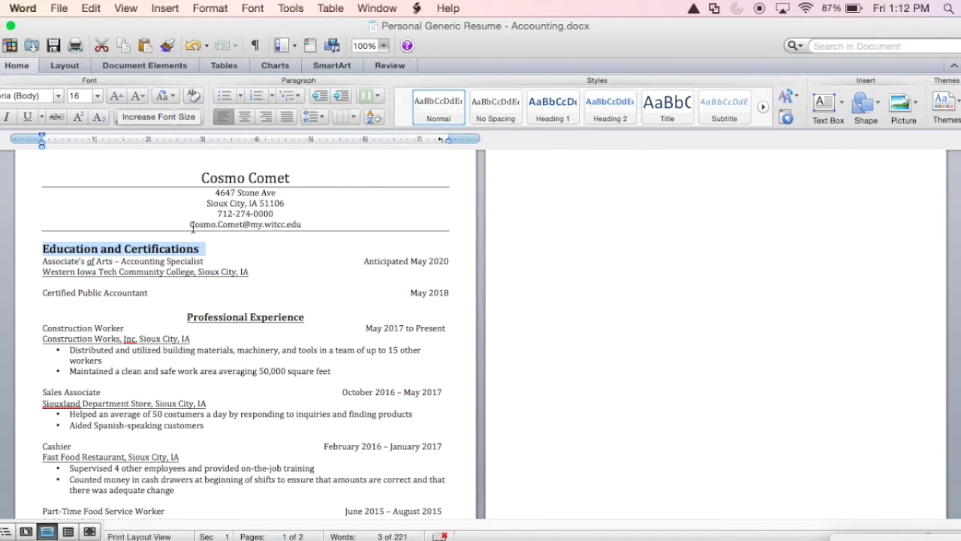
pyautogui.click(218, 250)
# Remove the underline from the Western Iowa Tech college line
pyautogui.moveTo(271, 272); pyautogui.dragTo(43, 273)
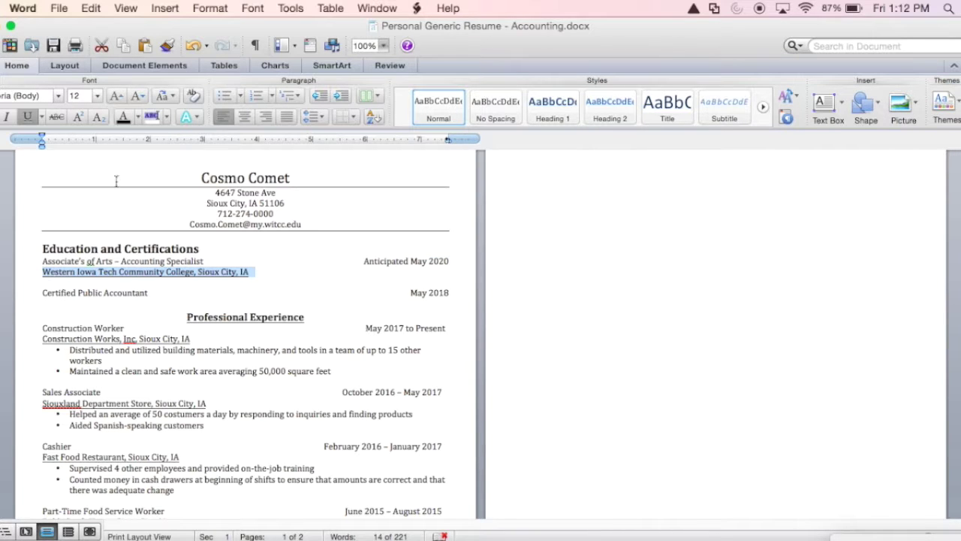
pyautogui.click(25, 117)
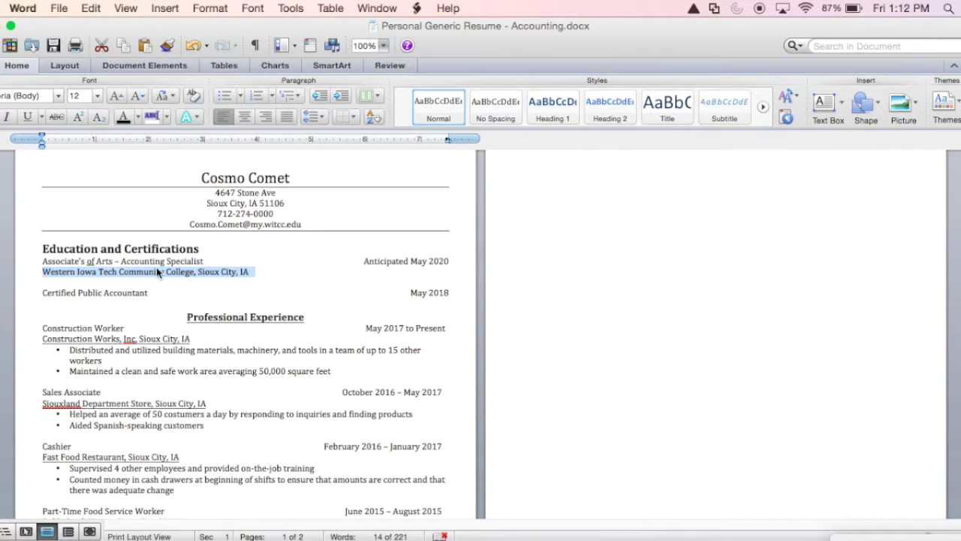
pyautogui.click(157, 292)
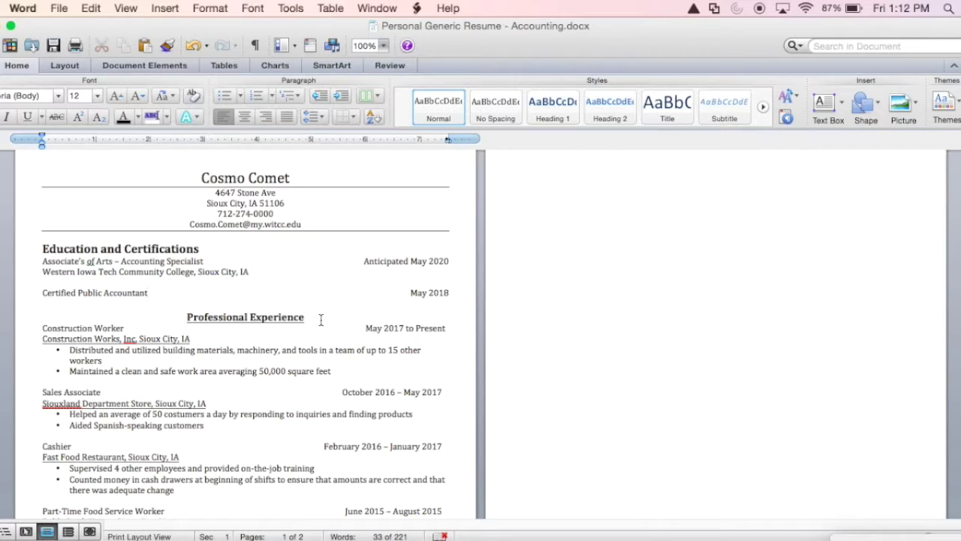
# Enlarge the Professional Experience heading to 16 pt and left-align it
pyautogui.moveTo(297, 319); pyautogui.dragTo(208, 323)
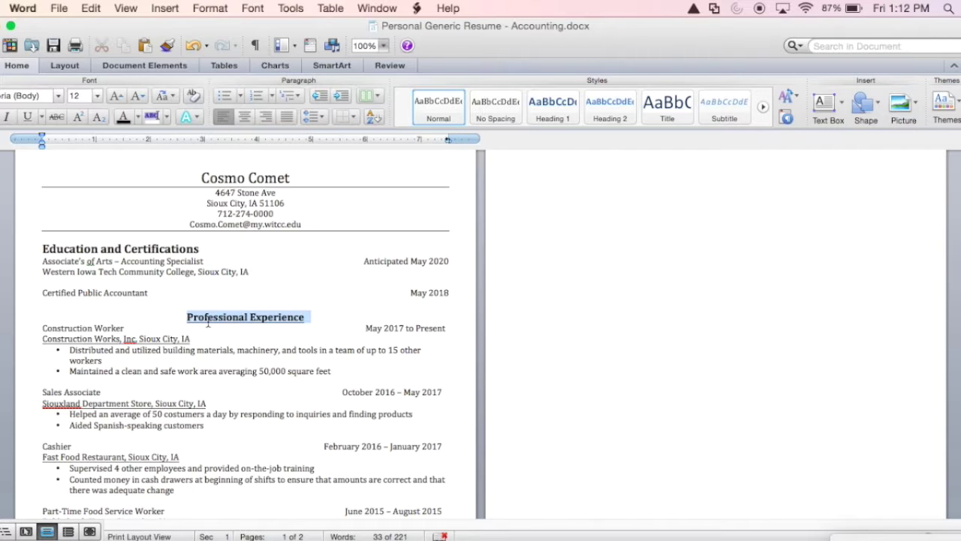
pyautogui.click(170, 250)
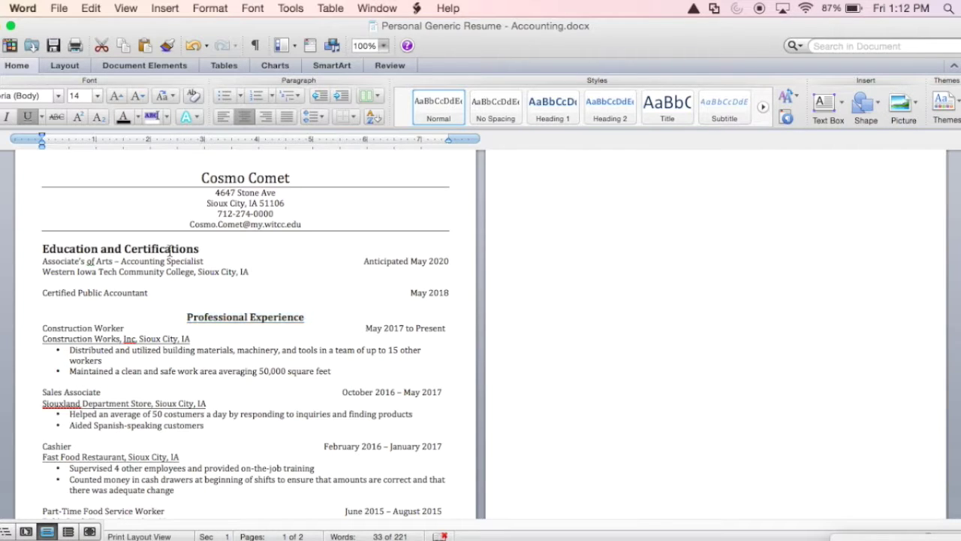
pyautogui.moveTo(311, 312); pyautogui.dragTo(210, 314)
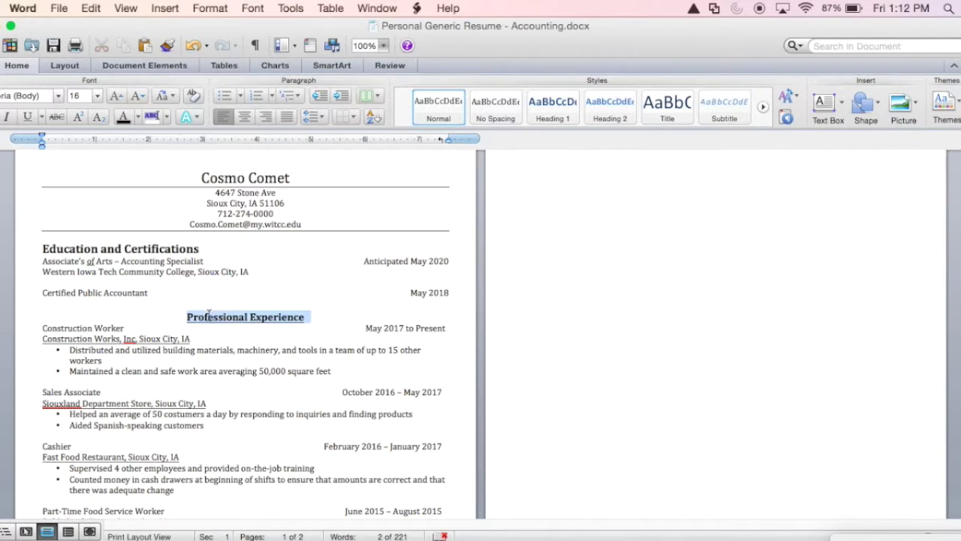
pyautogui.click(115, 96)
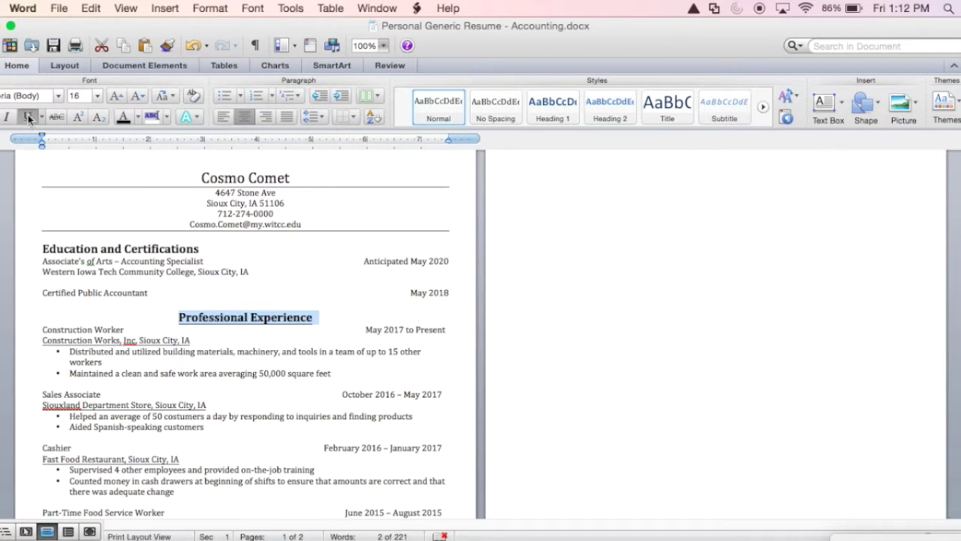
pyautogui.click(223, 116)
# Remove the underline from the Construction Works, Siouxland Department Store, Fast Food Restaurant and last employer lines
pyautogui.moveTo(200, 340); pyautogui.dragTo(67, 342)
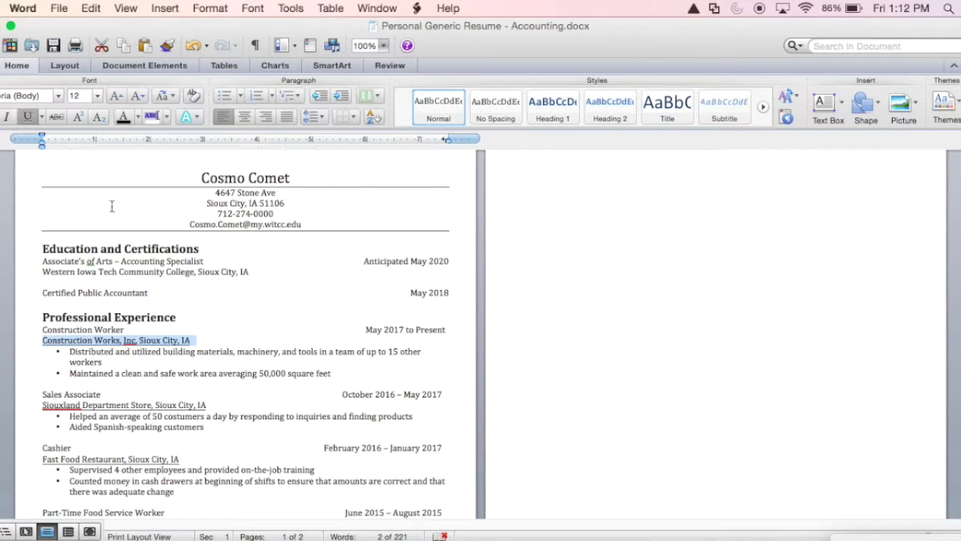
pyautogui.click(29, 117)
pyautogui.moveTo(207, 405); pyautogui.dragTo(42, 405)
pyautogui.click(28, 117)
pyautogui.moveTo(180, 458); pyautogui.dragTo(43, 459)
pyautogui.click(29, 116)
pyautogui.scroll(-4, 245, 338)
pyautogui.moveTo(263, 443); pyautogui.dragTo(232, 443)
pyautogui.click(28, 116)
# Make the Skills and Professional Associations/Clubs/Activities headings larger, left-aligned and un-underlined
pyautogui.click(116, 96)
pyautogui.click(223, 116)
pyautogui.scroll(-3, 242, 367)
pyautogui.moveTo(353, 426); pyautogui.dragTo(142, 426)
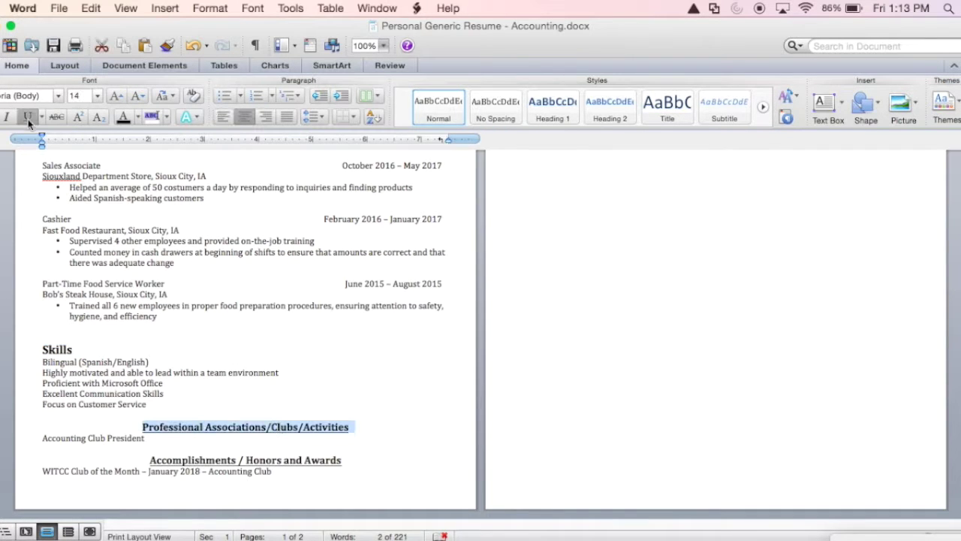
pyautogui.click(29, 116)
pyautogui.click(116, 95)
pyautogui.click(223, 117)
# Make the Accomplishments / Honors and Awards heading larger, left-aligned and un-underlined
pyautogui.moveTo(353, 460); pyautogui.dragTo(150, 459)
pyautogui.click(223, 117)
pyautogui.click(116, 95)
pyautogui.click(28, 116)
pyautogui.click(554, 440)
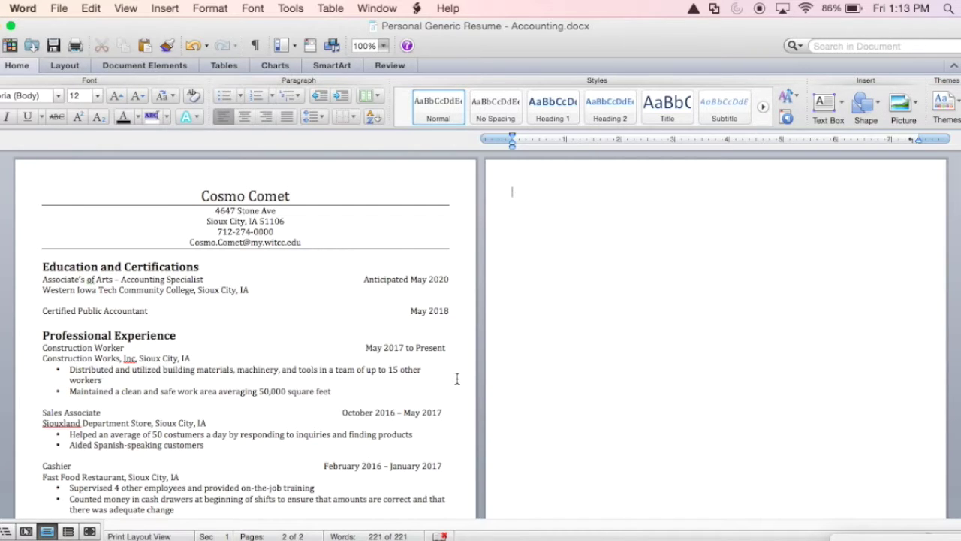
pyautogui.press('BackSpace')
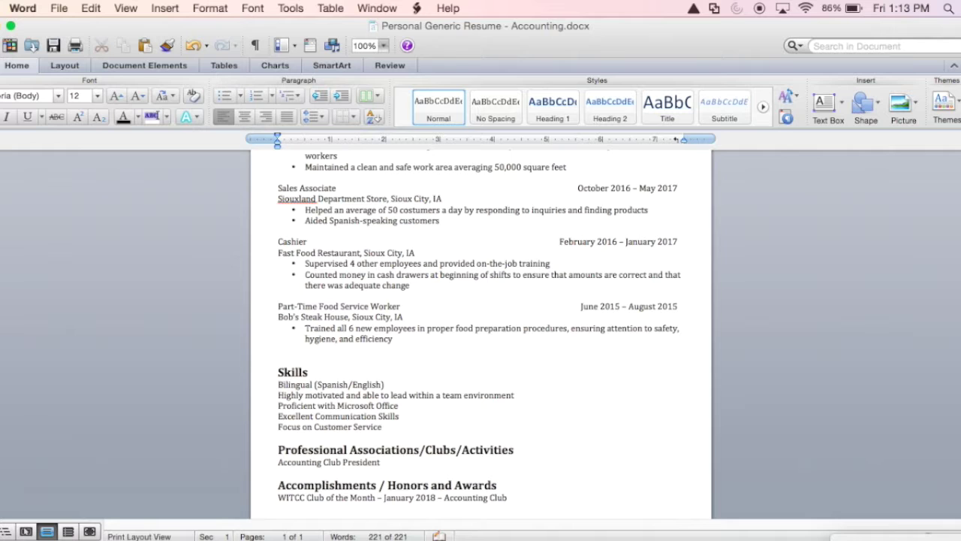
pyautogui.click(533, 458)
pyautogui.scroll(5, 532, 458)
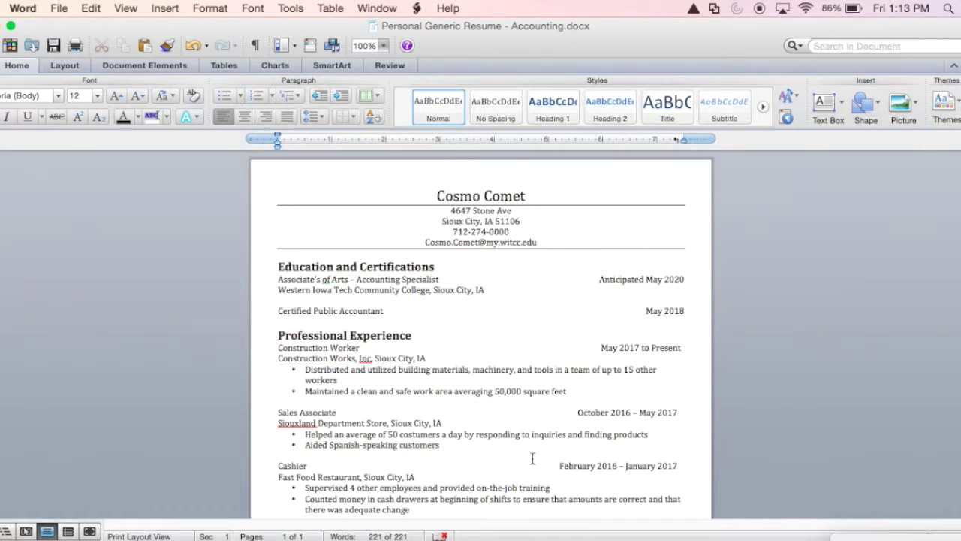
pyautogui.scroll(-6, 532, 459)
pyautogui.click(533, 458)
pyautogui.scroll(5, 440, 270)
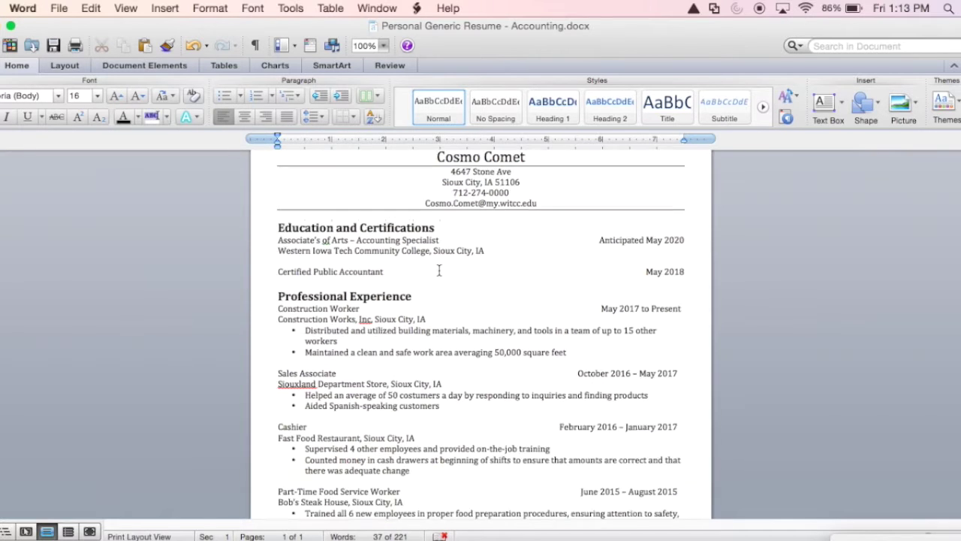
pyautogui.scroll(1, 440, 270)
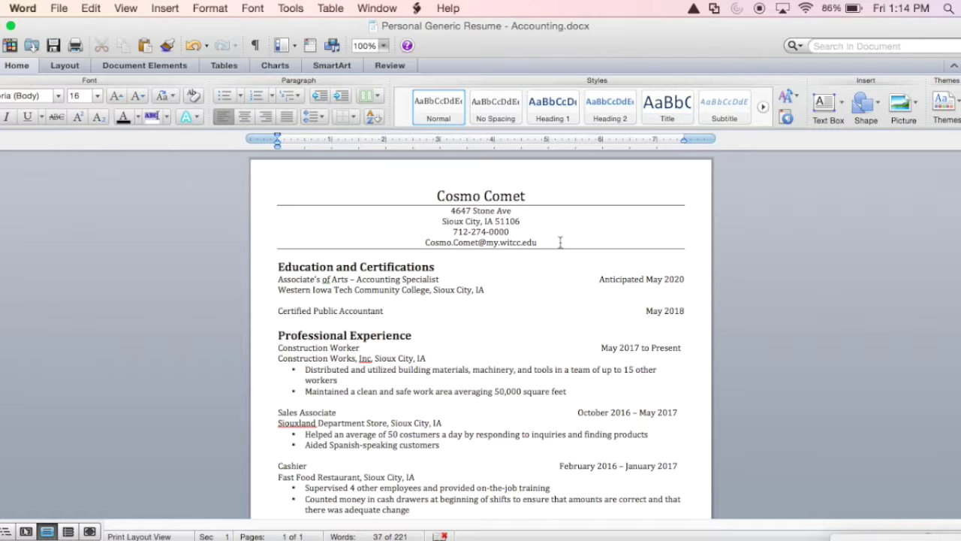
# Copy the resume's name-and-contact header into a new blank document
pyautogui.moveTo(561, 241); pyautogui.dragTo(433, 203)
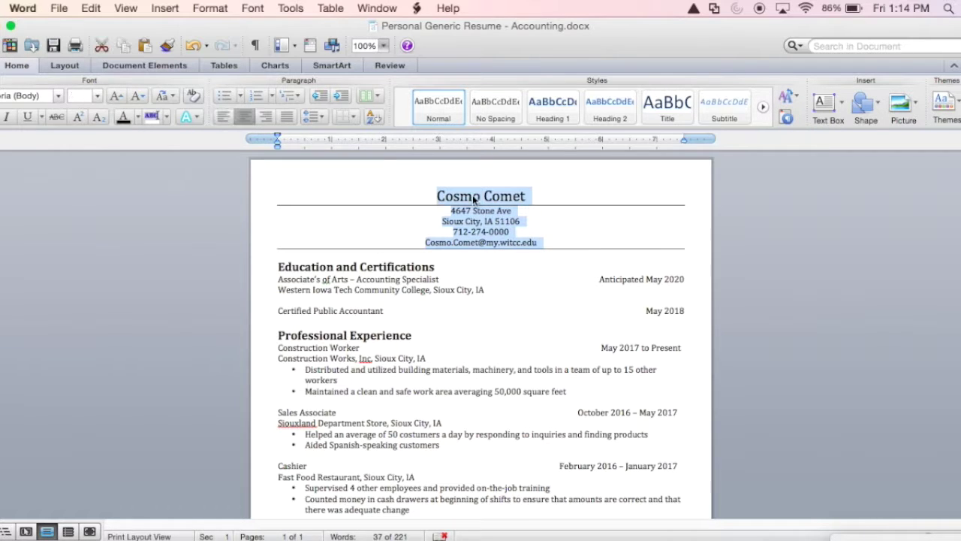
pyautogui.rightClick(506, 244)
pyautogui.click(529, 267)
pyautogui.click(57, 9)
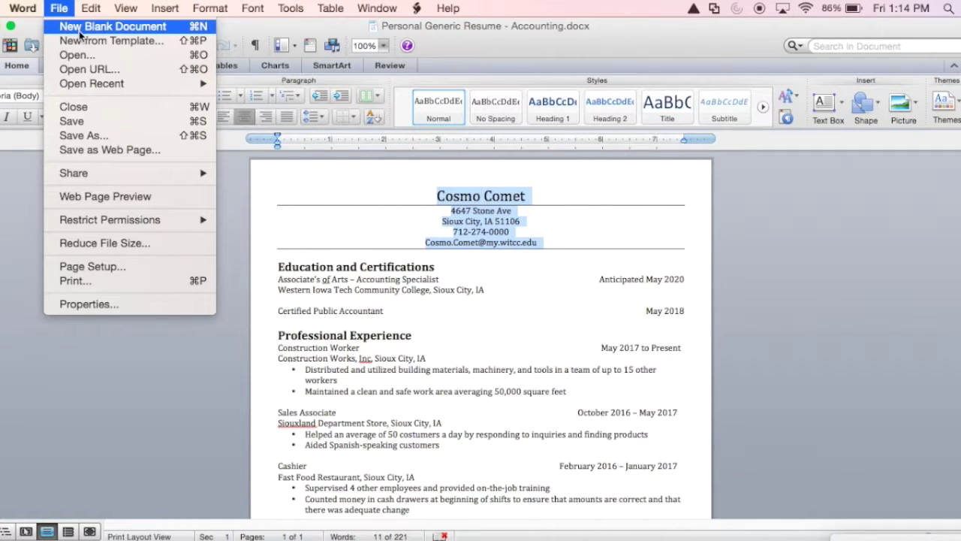
pyautogui.click(80, 30)
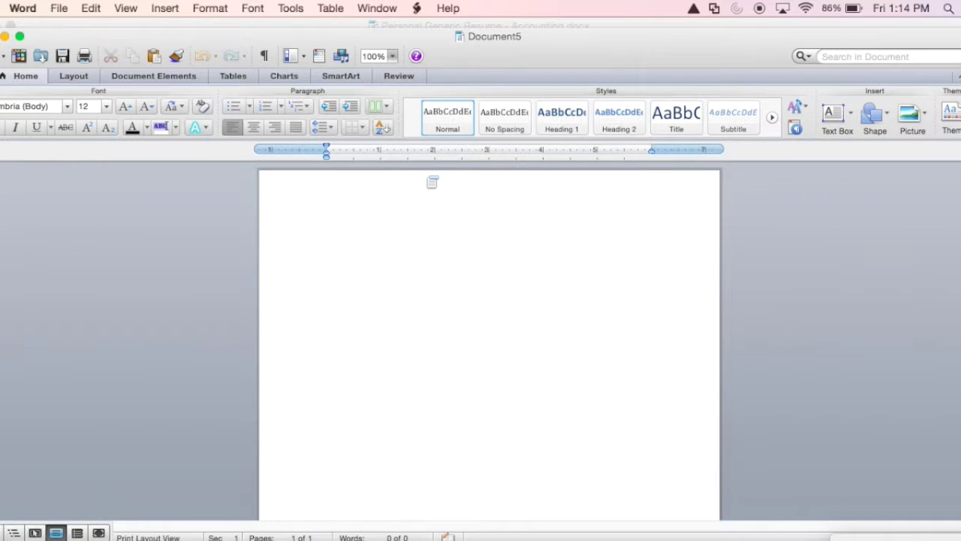
pyautogui.press('super+v')
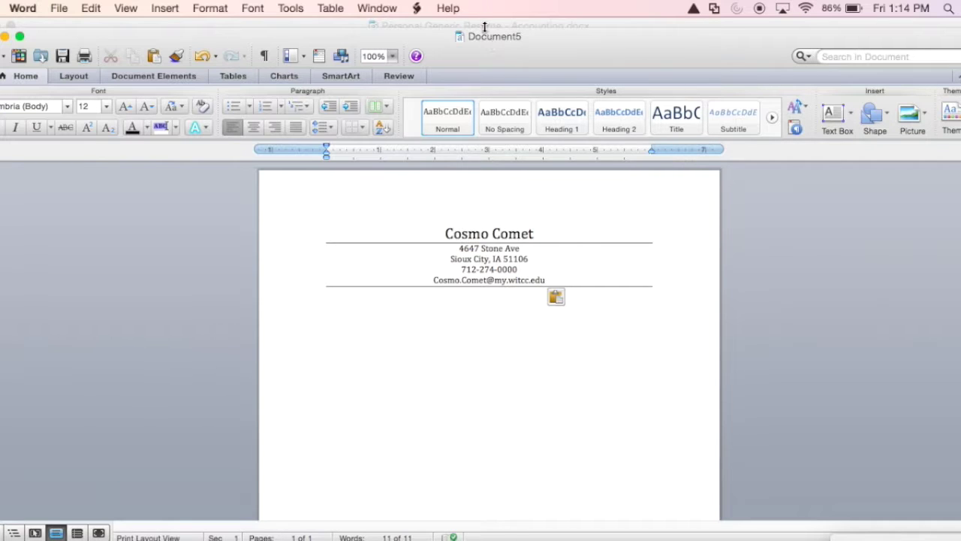
# Set Document5's margins to Narrow, 0.5 inch on all sides
pyautogui.click(79, 77)
pyautogui.click(142, 120)
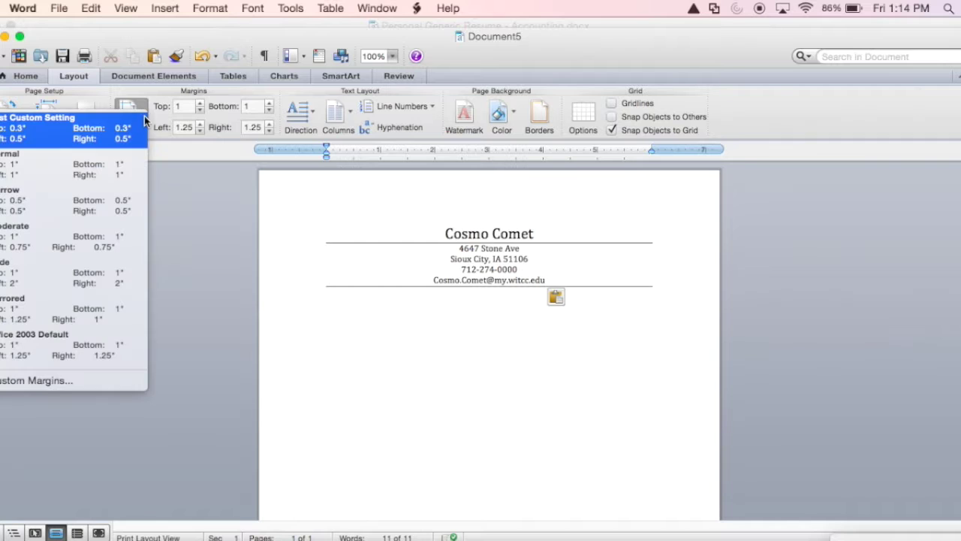
pyautogui.click(70, 194)
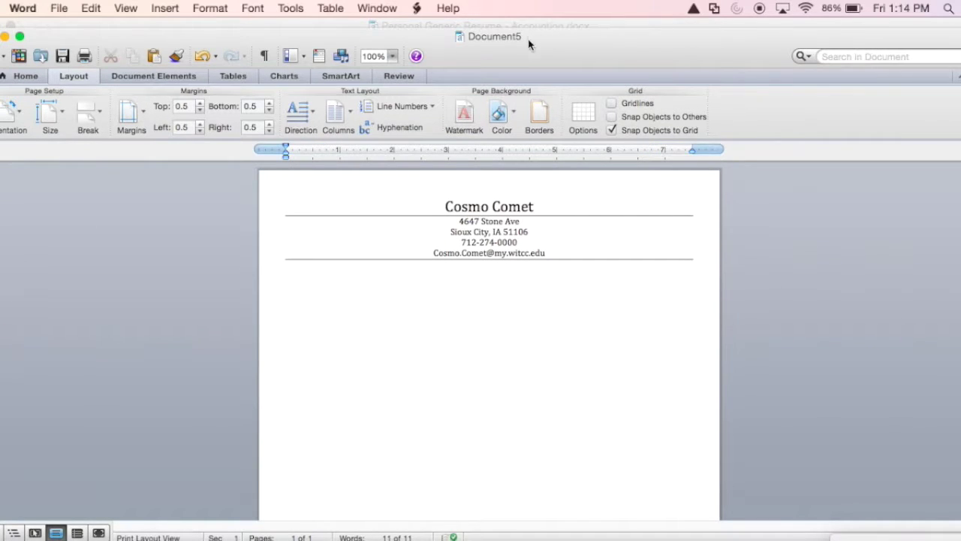
pyautogui.click(554, 27)
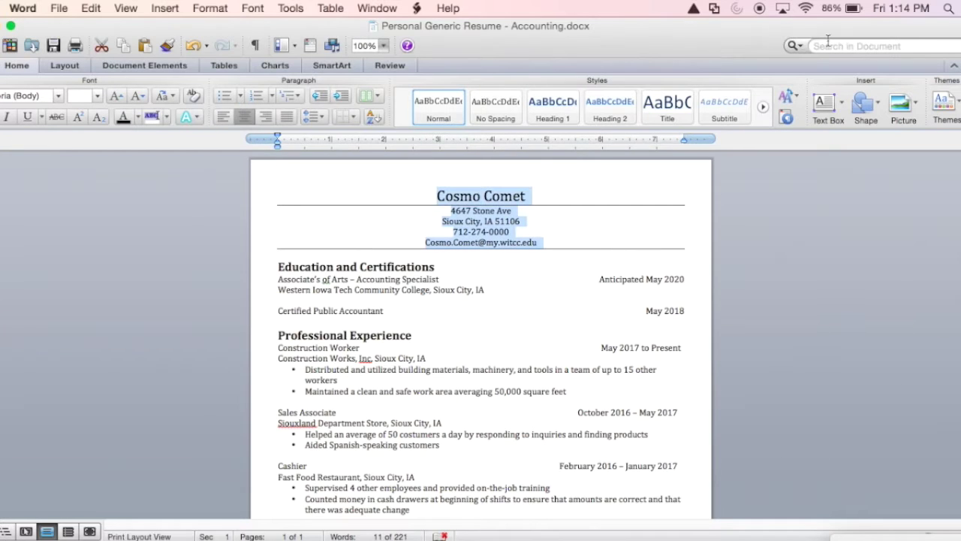
pyautogui.press('super+grave')
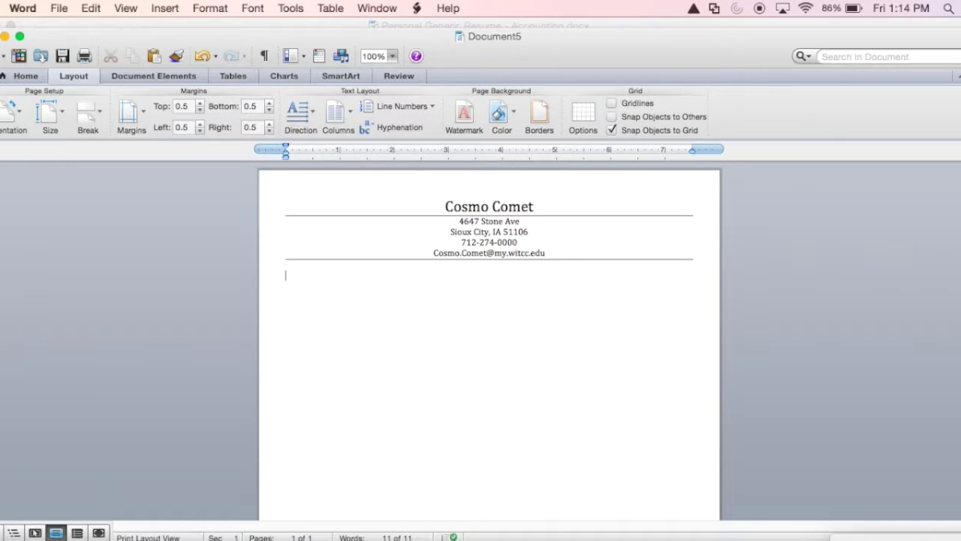
# Enter the Accounting Firm recipient block with its street and city mailing address lines
pyautogui.press('Return')
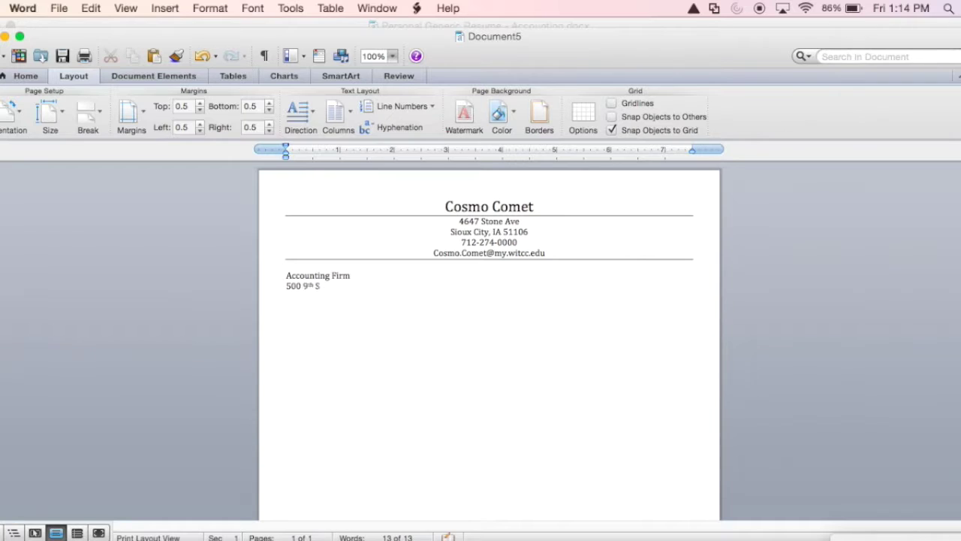
pyautogui.press('Return')
pyautogui.press('Return')
pyautogui.press('Return')
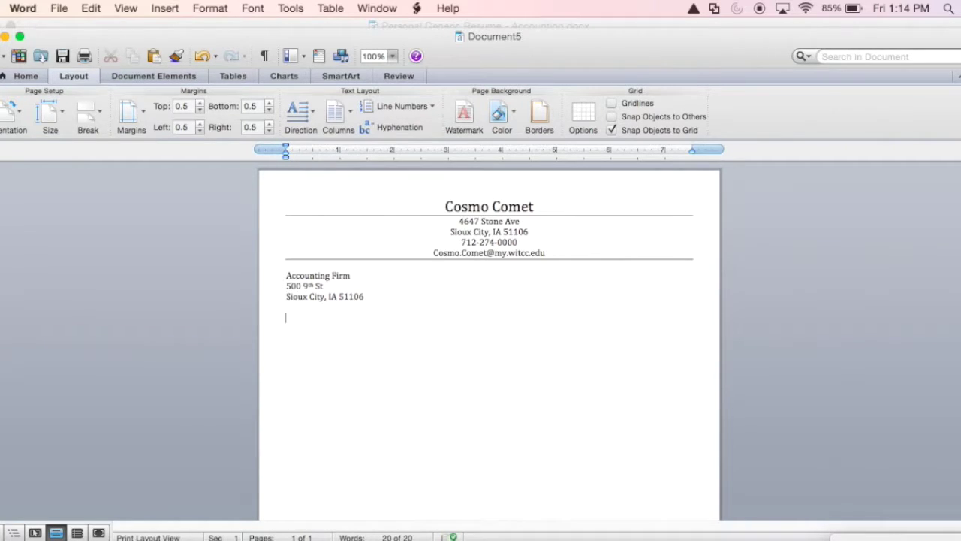
# Add the salutation 'To the Accountant Hiring Committee,' after a blank line
pyautogui.write('To the Accountant Hiring Committee,')
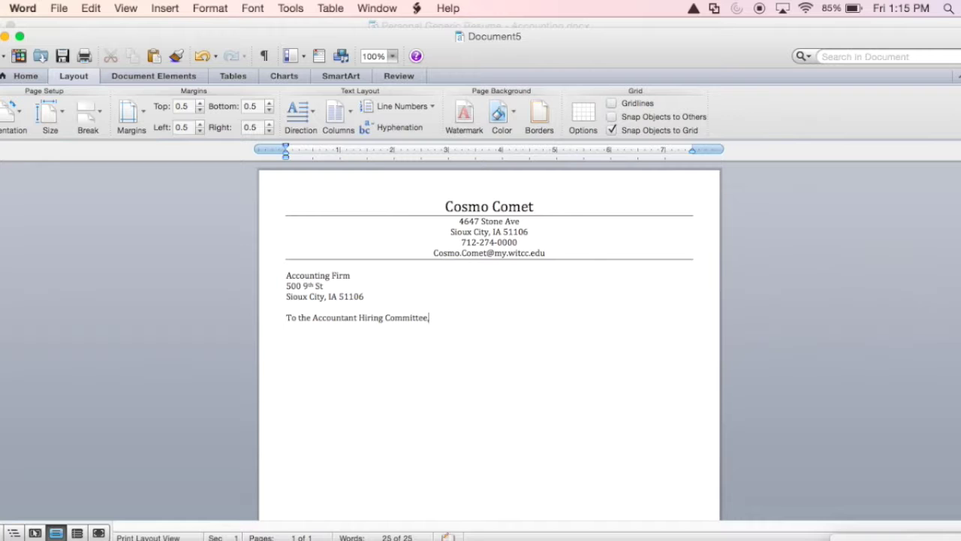
pyautogui.press('Return')
# Create another blank document and paste the resume's name-and-contact header into it
pyautogui.click(60, 8)
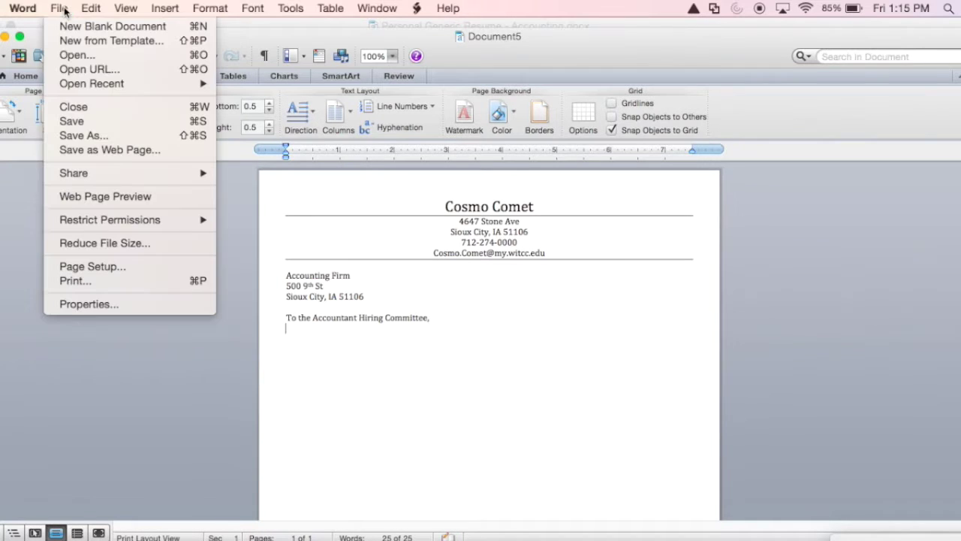
pyautogui.click(143, 27)
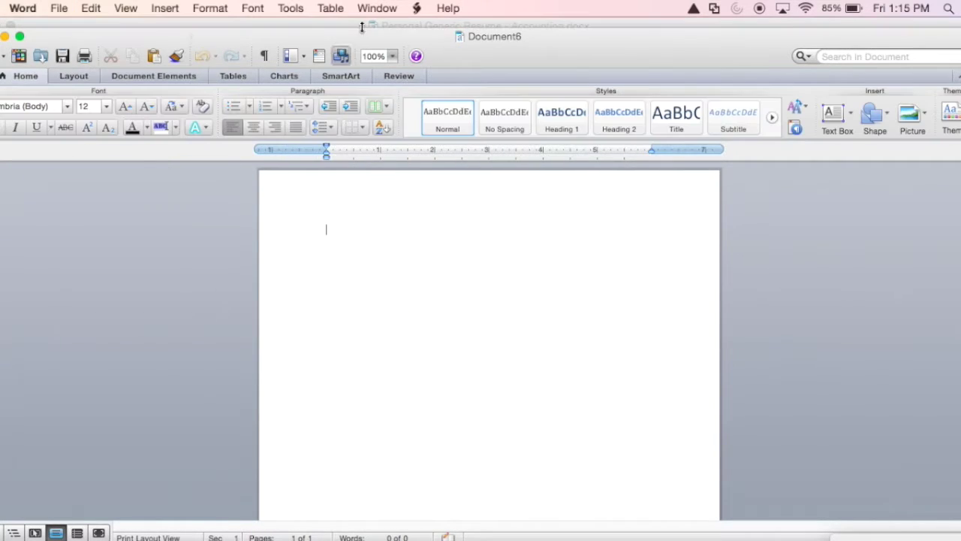
pyautogui.click(182, 27)
pyautogui.moveTo(425, 189); pyautogui.dragTo(598, 217)
pyautogui.press('super+c')
pyautogui.press('super+grave')
pyautogui.press('super+v')
pyautogui.click(586, 298)
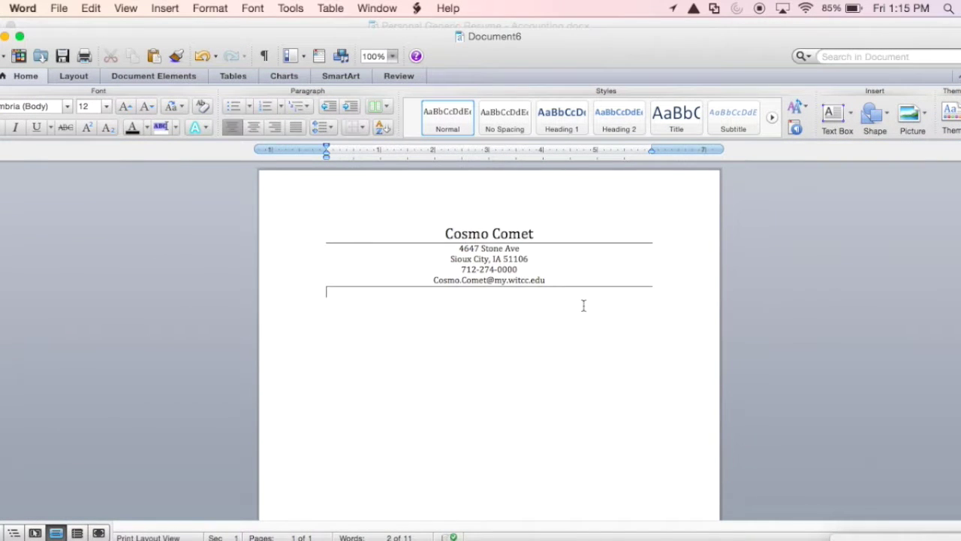
# Paste the formatted Education and Certifications heading from the resume below the header
pyautogui.click(436, 26)
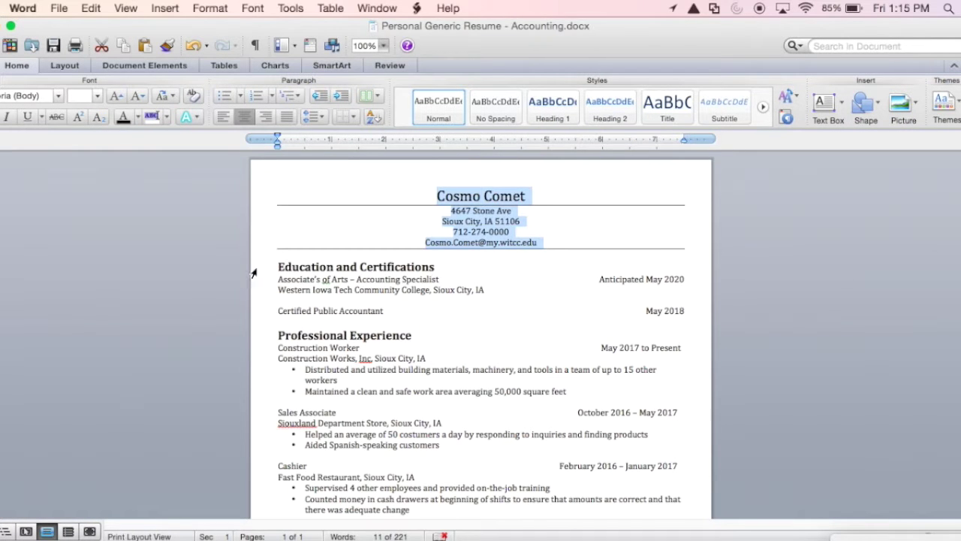
pyautogui.moveTo(278, 267); pyautogui.dragTo(500, 268)
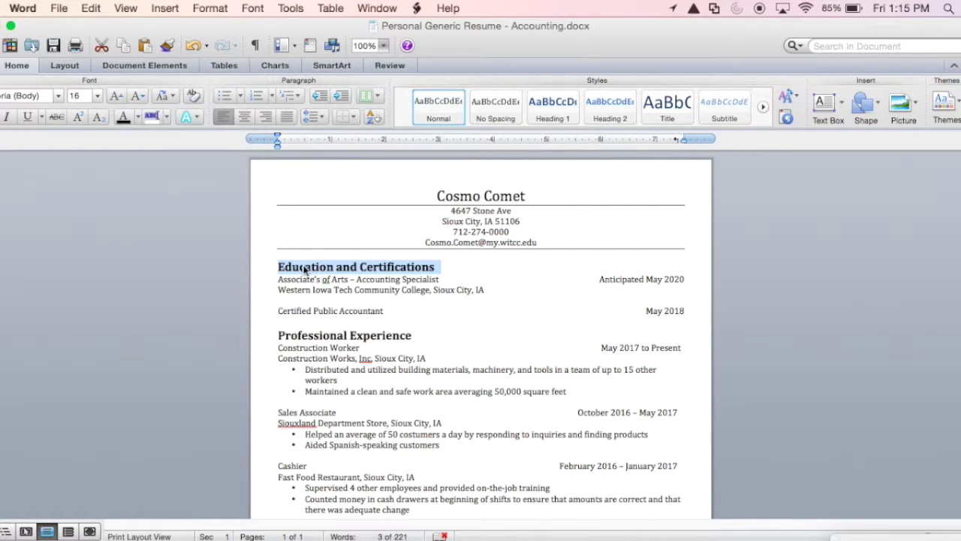
pyautogui.click(280, 269)
pyautogui.moveTo(280, 269); pyautogui.dragTo(355, 283)
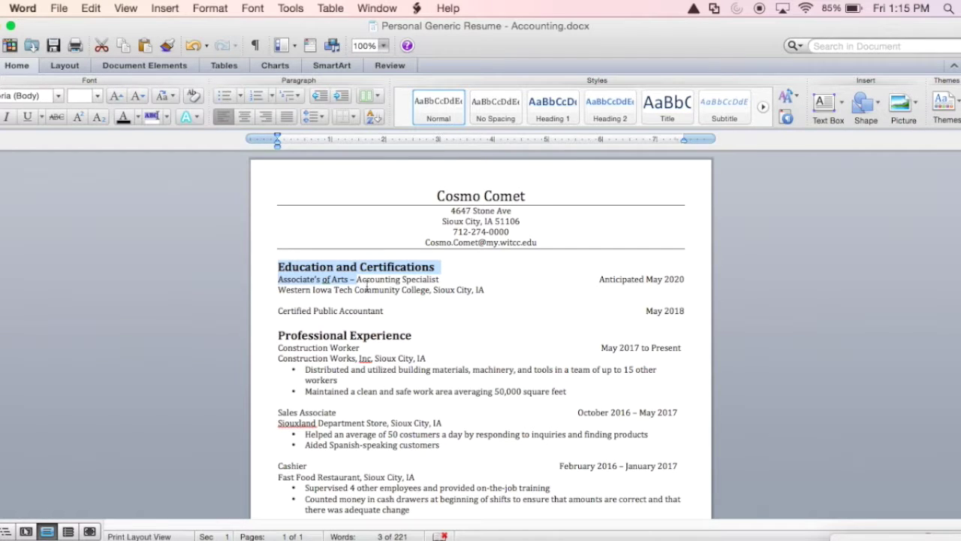
pyautogui.rightClick(346, 283)
pyautogui.click(375, 303)
pyautogui.press('super+grave')
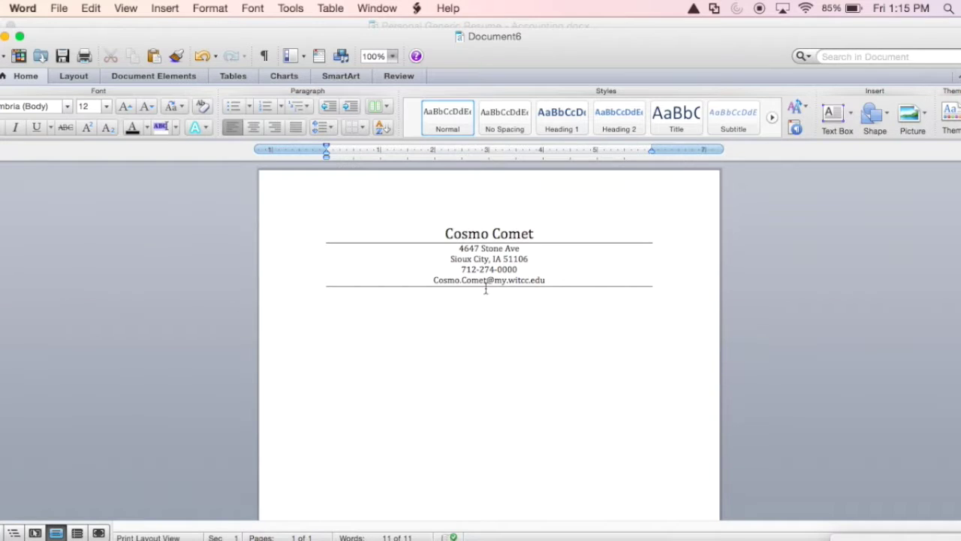
pyautogui.rightClick(386, 341)
pyautogui.click(432, 371)
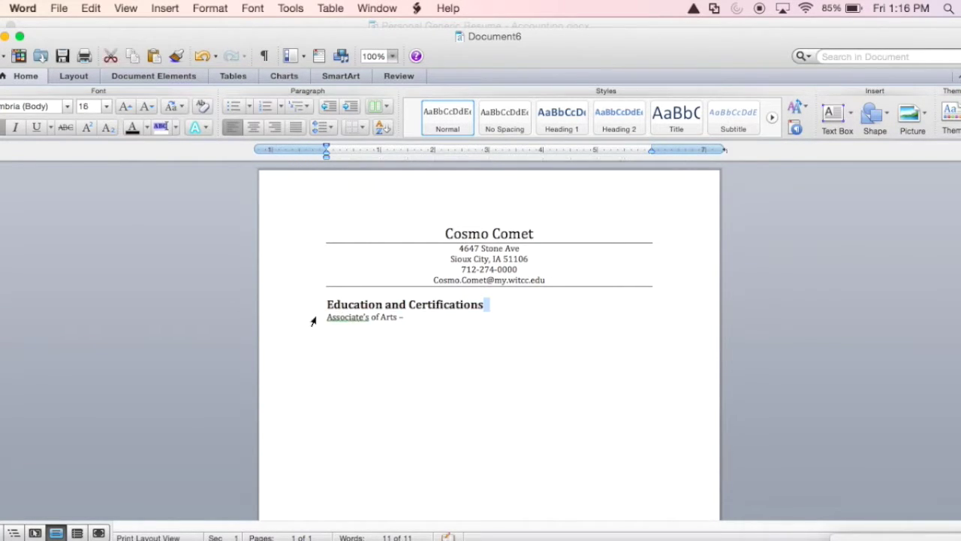
# Replace the pasted heading text with 'References' and start a new line
pyautogui.moveTo(326, 304); pyautogui.dragTo(485, 305)
pyautogui.write('References')
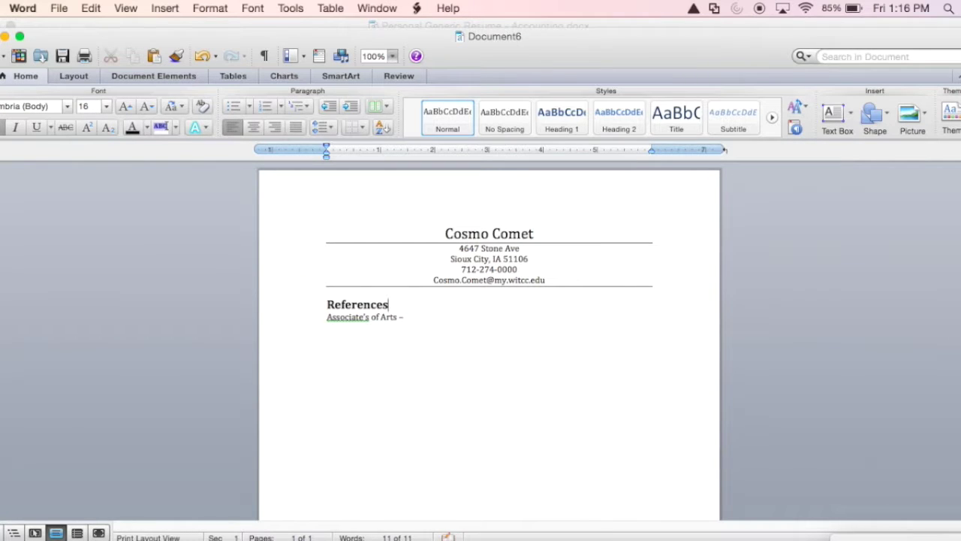
pyautogui.press('Return')
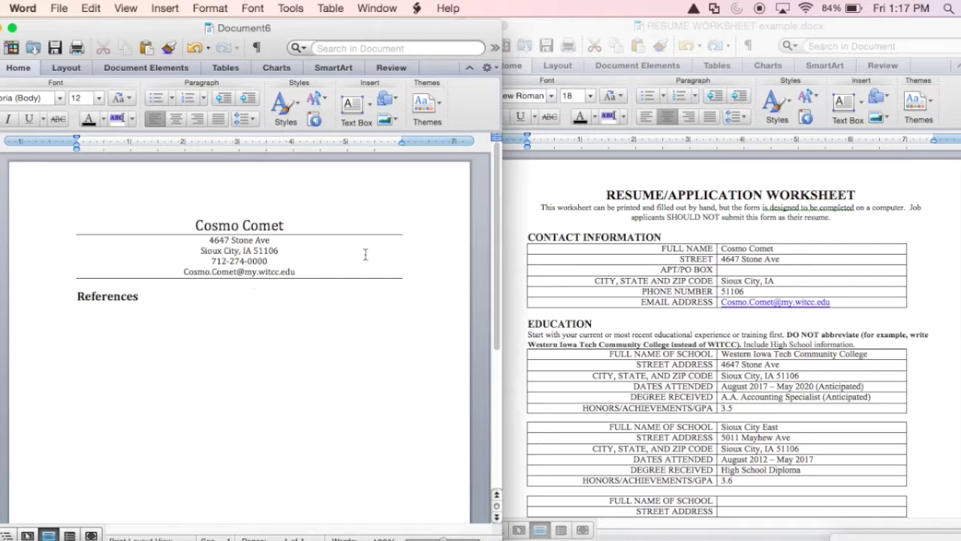
# Enter the supervisor's name, Construction Works Inc., street address, city line and phone number on separate lines
pyautogui.scroll(-10, 663, 251)
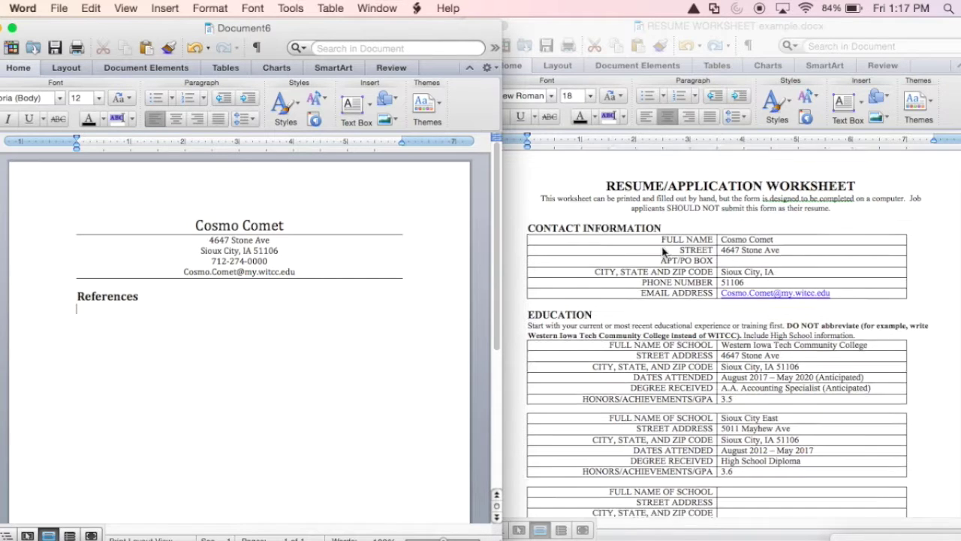
pyautogui.scroll(-15, 662, 250)
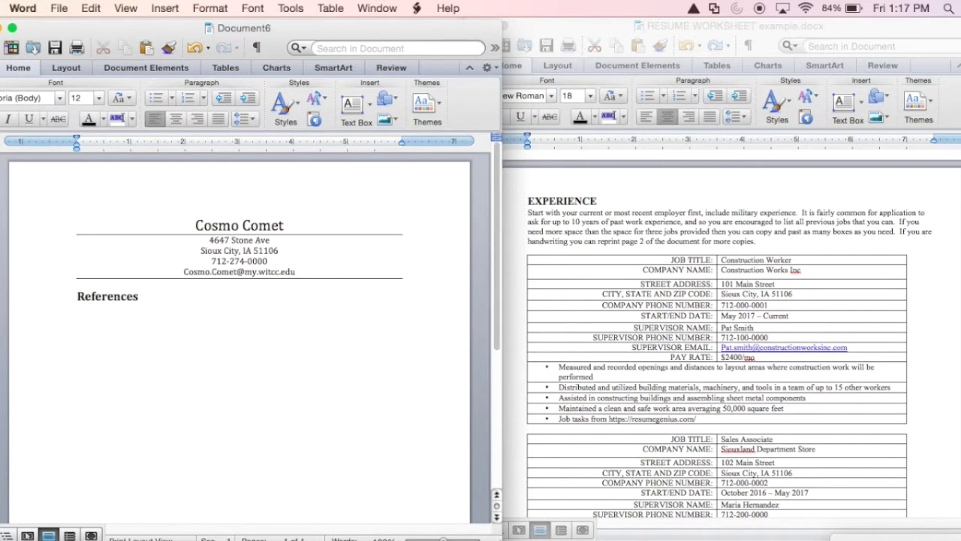
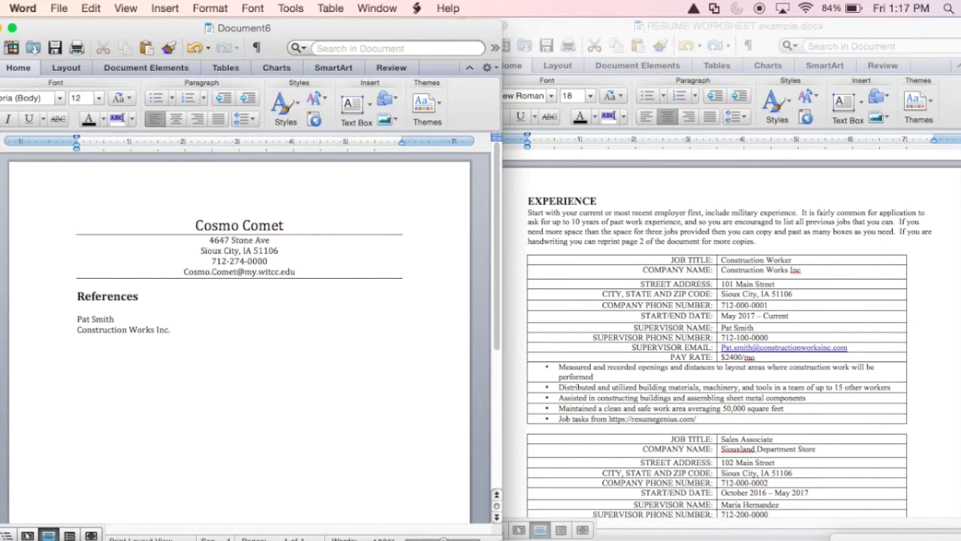
pyautogui.press('Return')
pyautogui.press('Return')
pyautogui.press('Return')
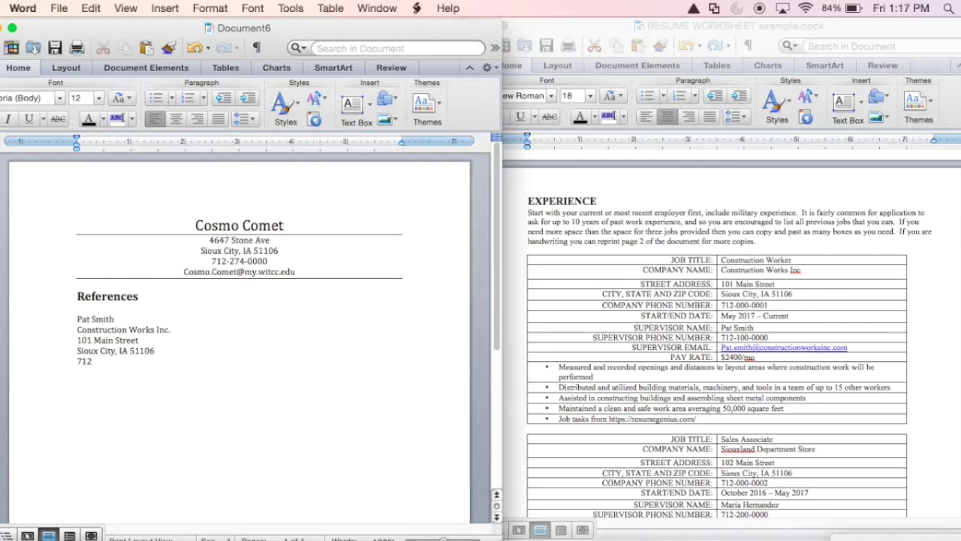
pyautogui.press('Return')
# Paste the supervisor's e-mail from the worksheet and remove its hyperlink, leaving plain text
pyautogui.click(782, 348)
pyautogui.moveTo(721, 348); pyautogui.dragTo(849, 348)
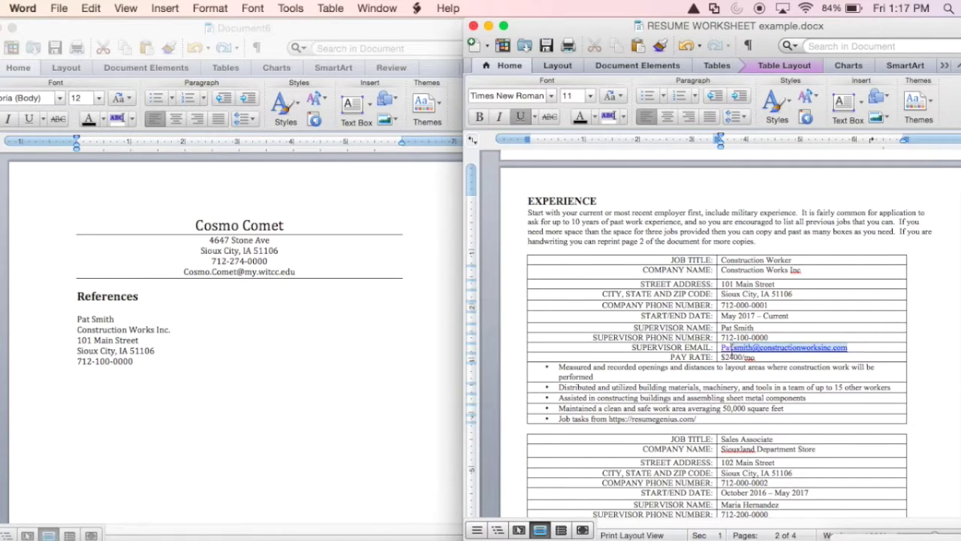
pyautogui.press('super+c')
pyautogui.click(193, 372)
pyautogui.press('super+v')
pyautogui.rightClick(193, 372)
pyautogui.moveTo(248, 509)
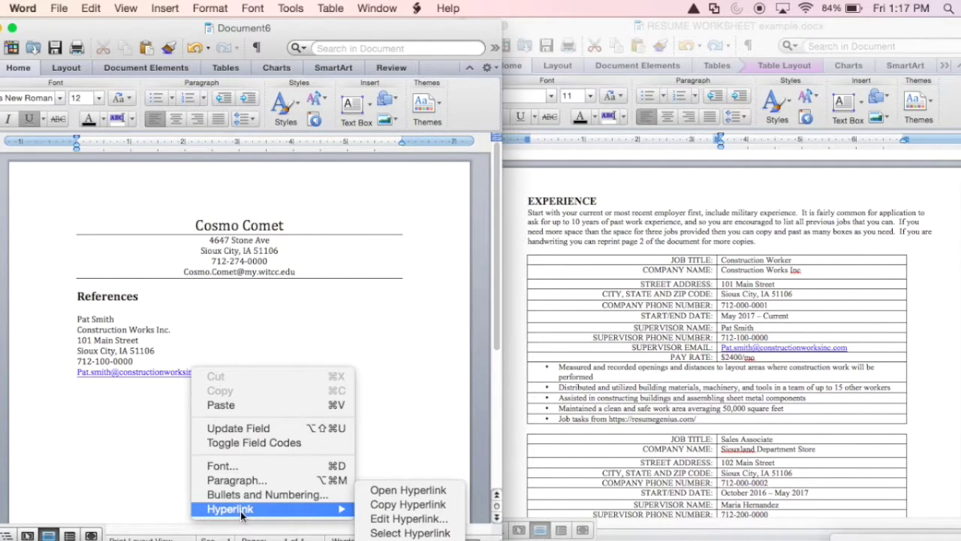
pyautogui.click(406, 518)
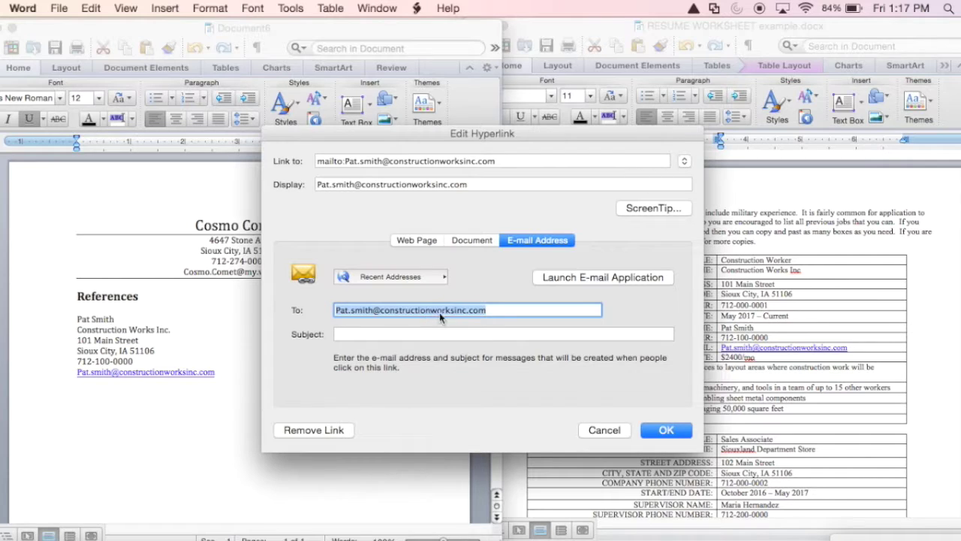
pyautogui.click(328, 430)
pyautogui.click(330, 416)
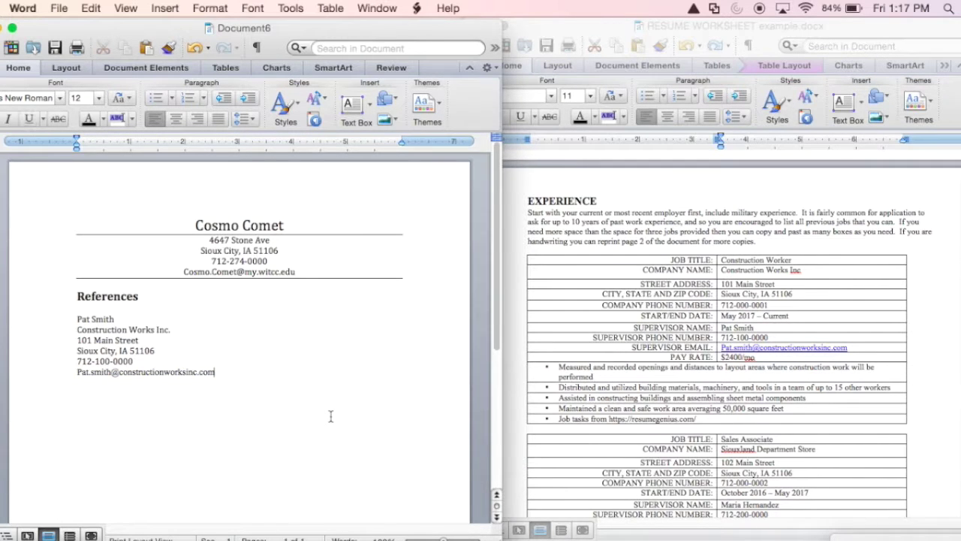